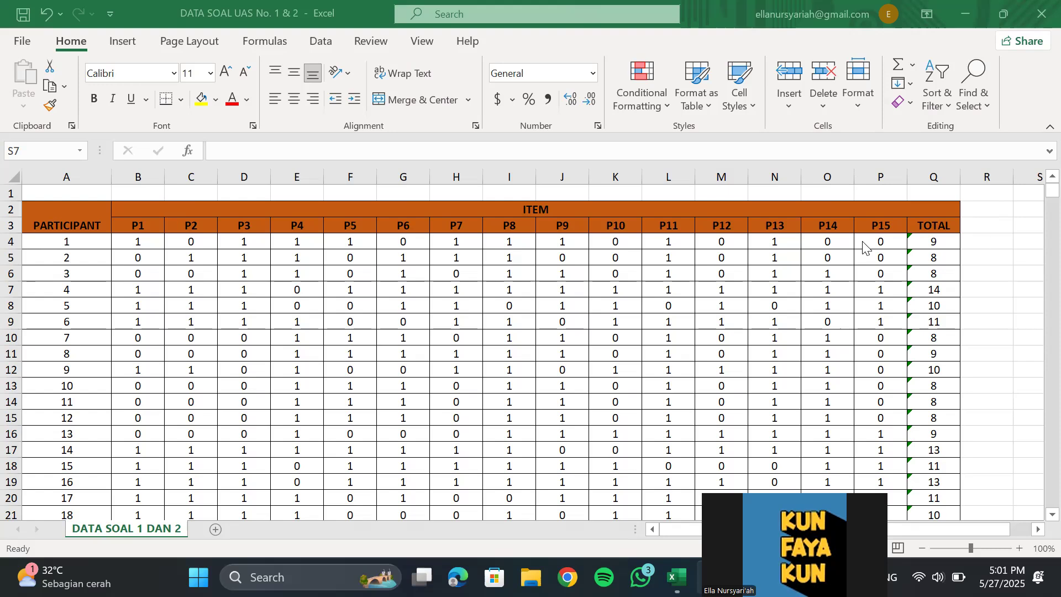
Look over the participant score table in Excel and check the empty dataset in PSPPIRE
{"action": "key", "text": "alt+Tab"}
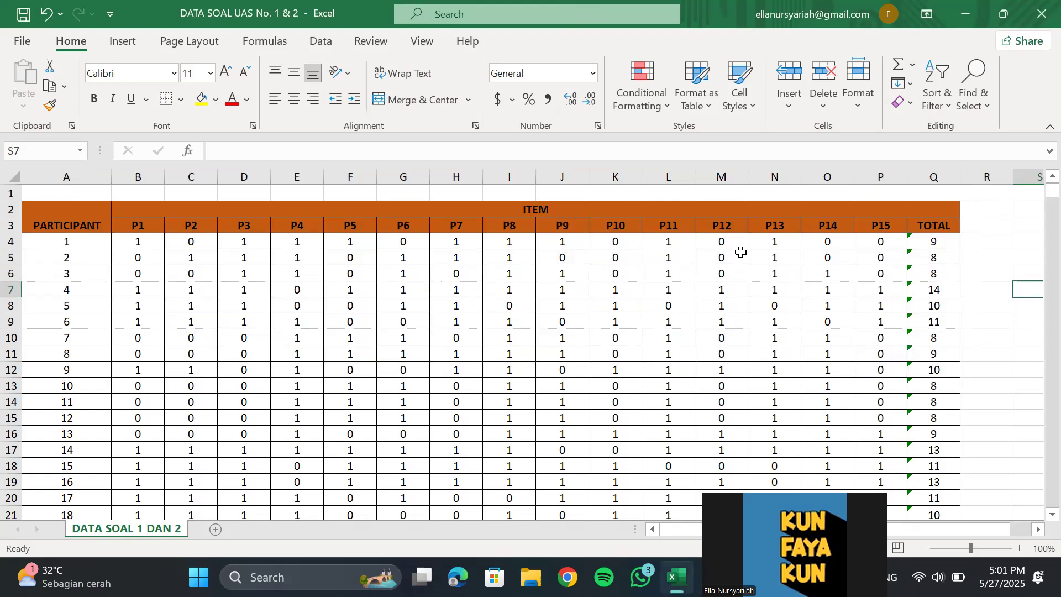
{"action": "scroll", "coordinate": [705, 281], "scroll_direction": "down", "scroll_amount": 1}
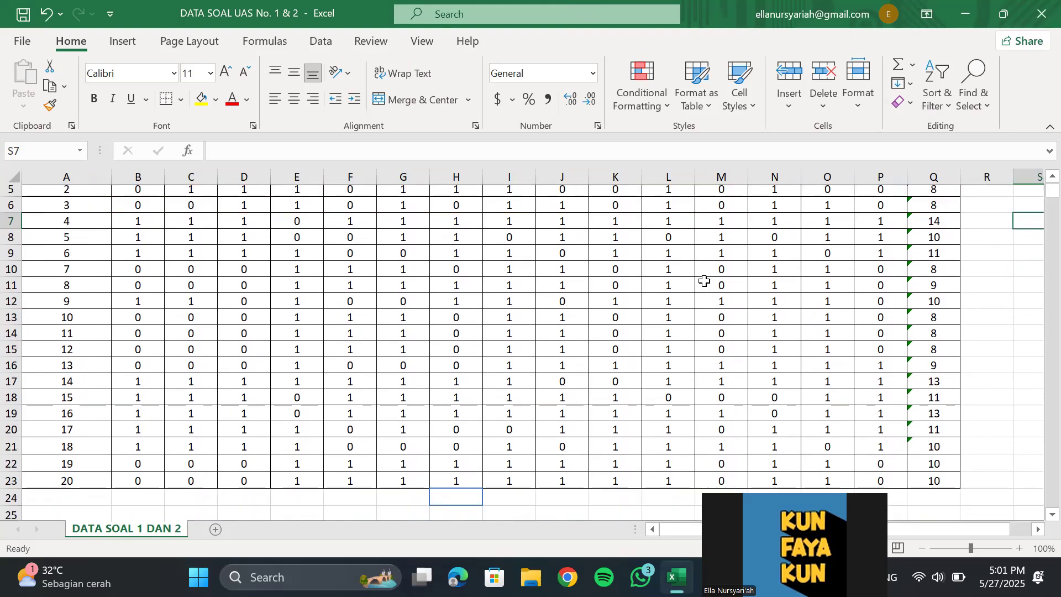
{"action": "scroll", "coordinate": [704, 280], "scroll_direction": "up", "scroll_amount": 1}
{"action": "key", "text": "alt+Tab"}
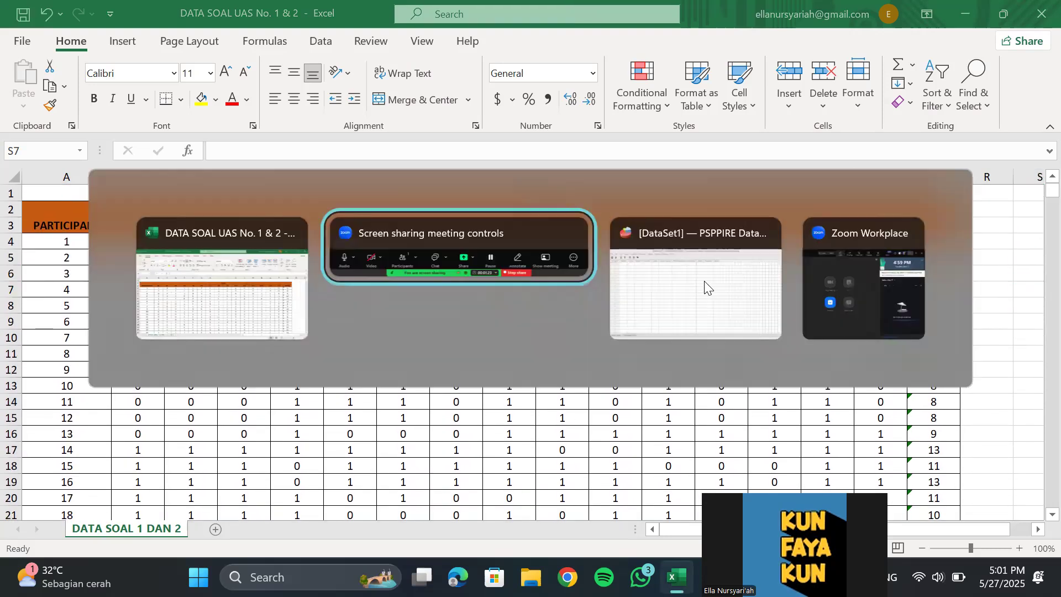
{"action": "left_click", "coordinate": [705, 286]}
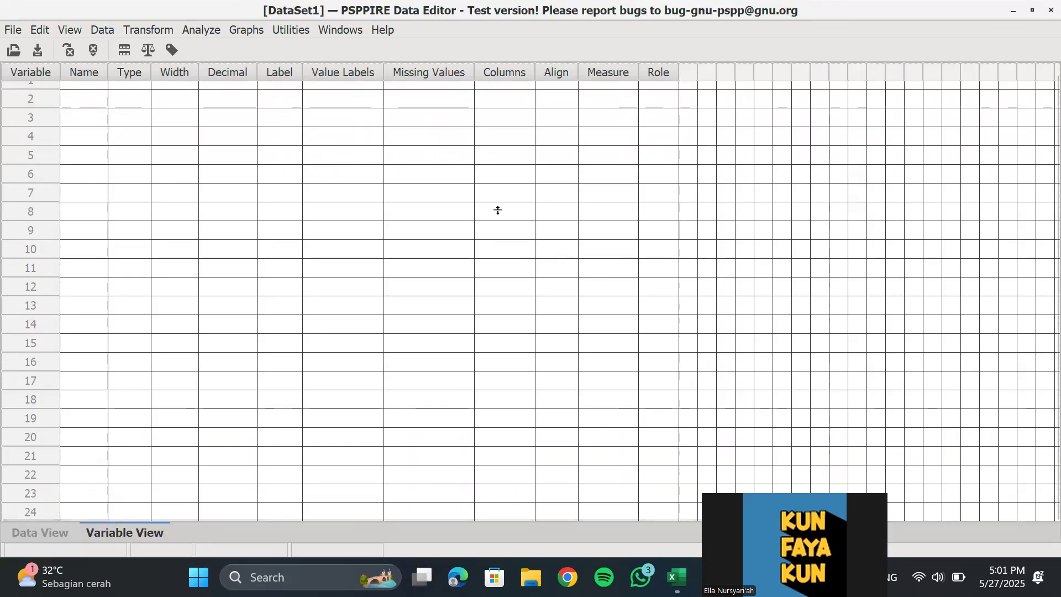
{"action": "key", "text": "alt+Tab"}
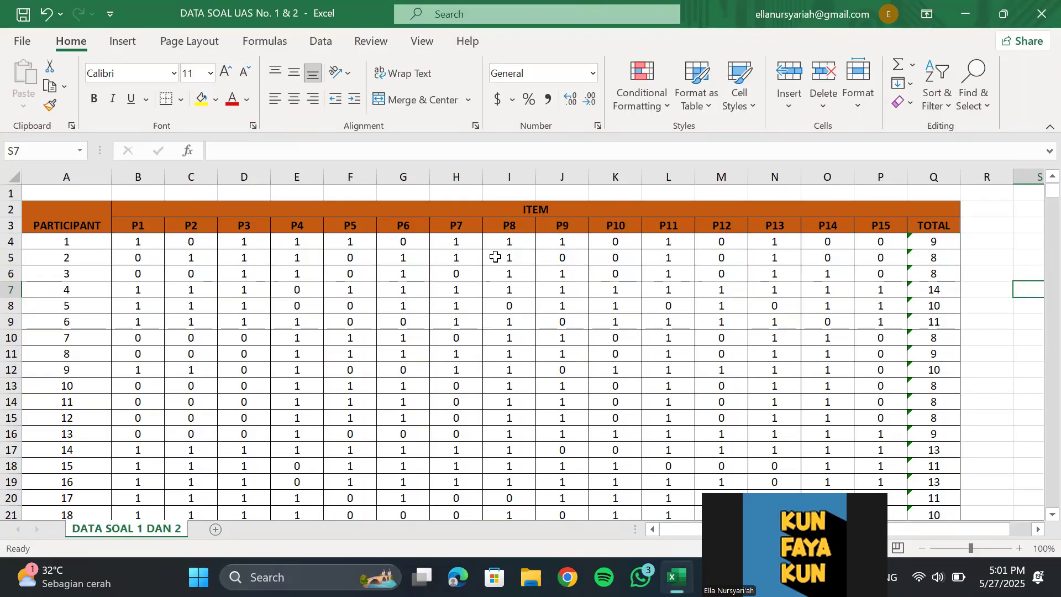
Copy the P1 to P15 scores and the TOTAL values of all 20 participants, without headers or participant numbers
{"action": "left_click", "coordinate": [130, 240]}
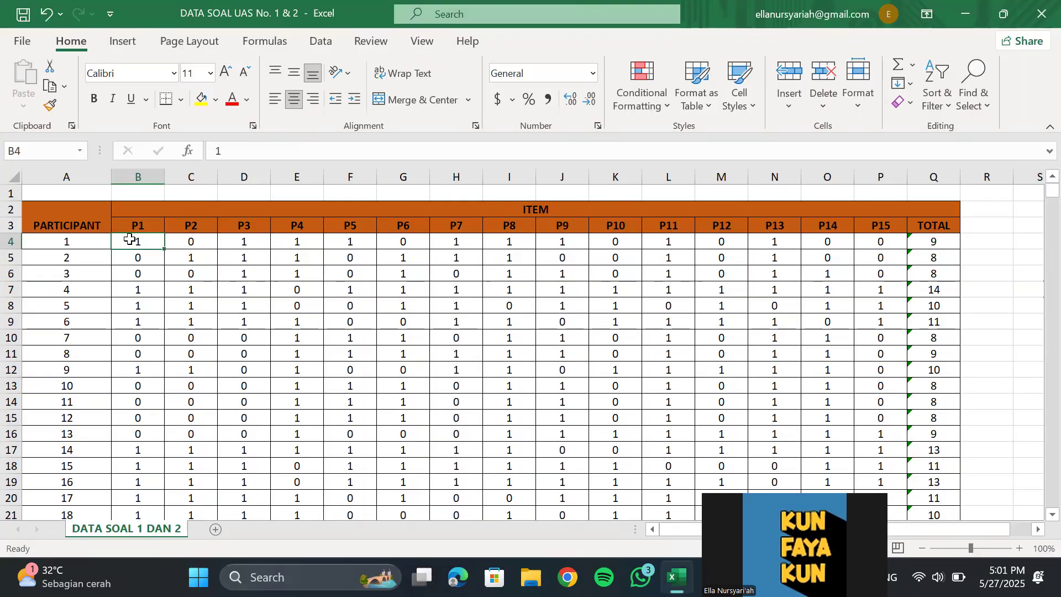
{"action": "left_click_drag", "start_coordinate": [130, 239], "coordinate": [928, 479]}
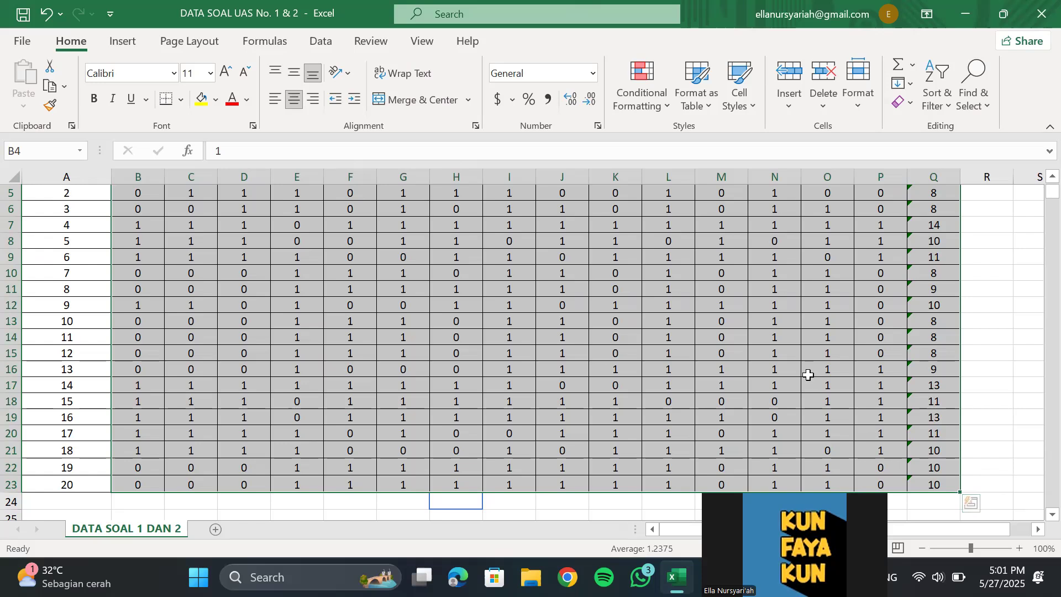
{"action": "scroll", "coordinate": [699, 340], "scroll_direction": "up", "scroll_amount": 2}
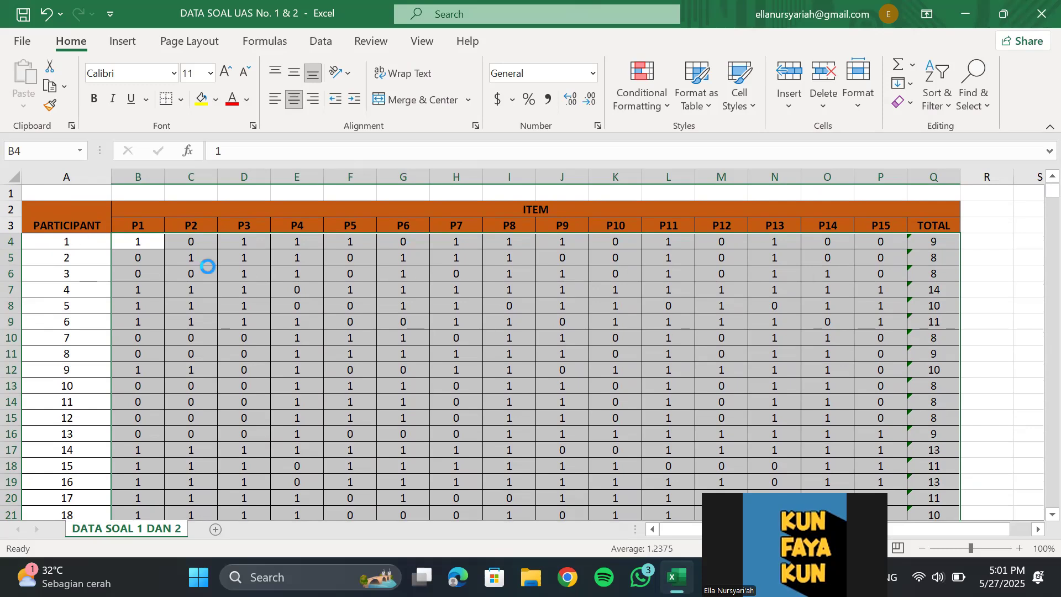
{"action": "key", "text": "ctrl+c"}
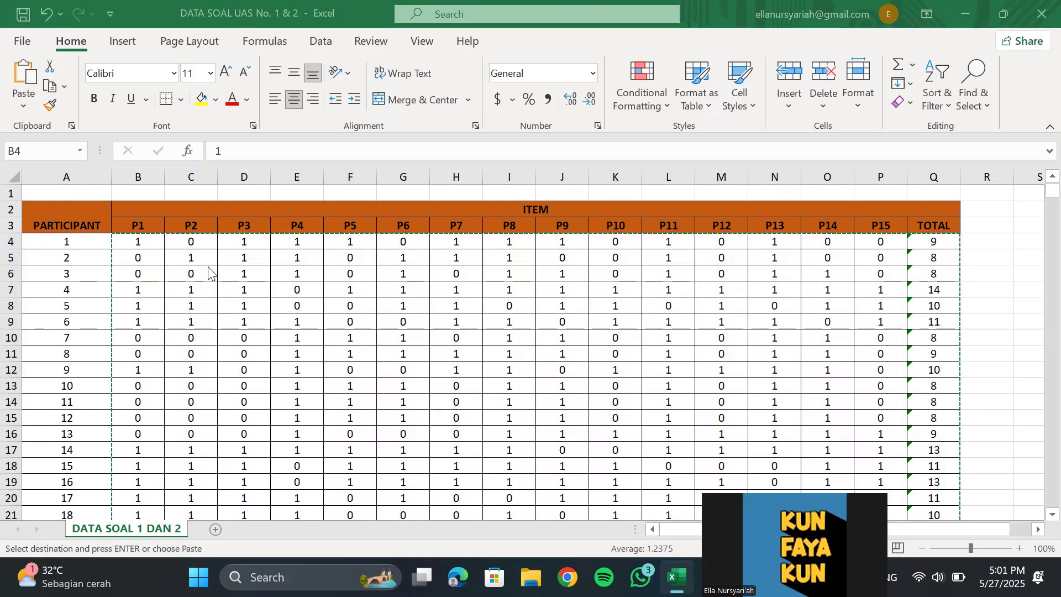
Switch to PSPPIRE and paste the copied scores into the data view, starting at case 1 of the first variable
{"action": "key", "text": "alt+Tab"}
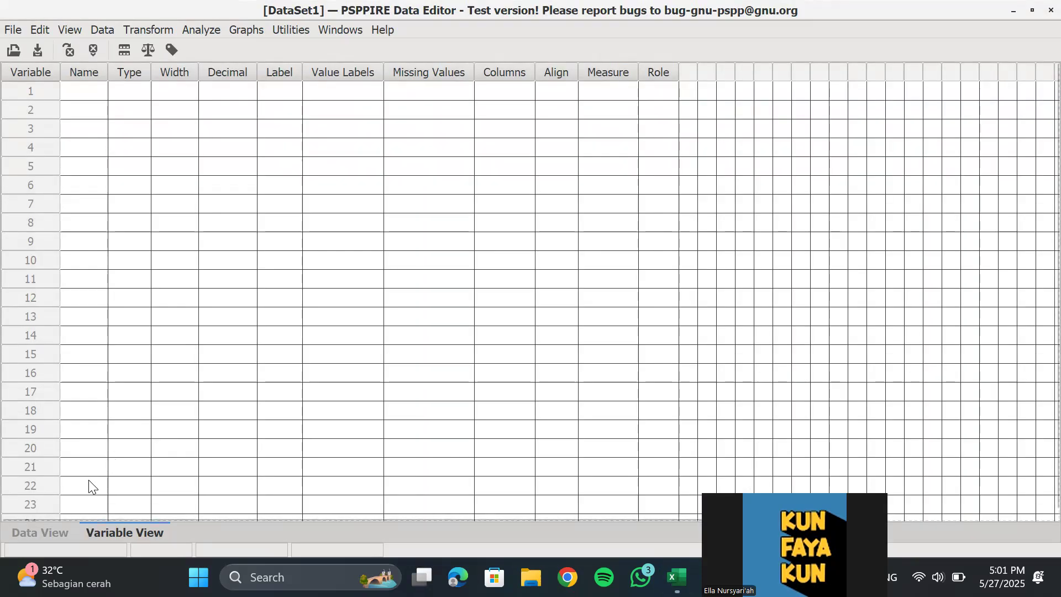
{"action": "left_click", "coordinate": [55, 533]}
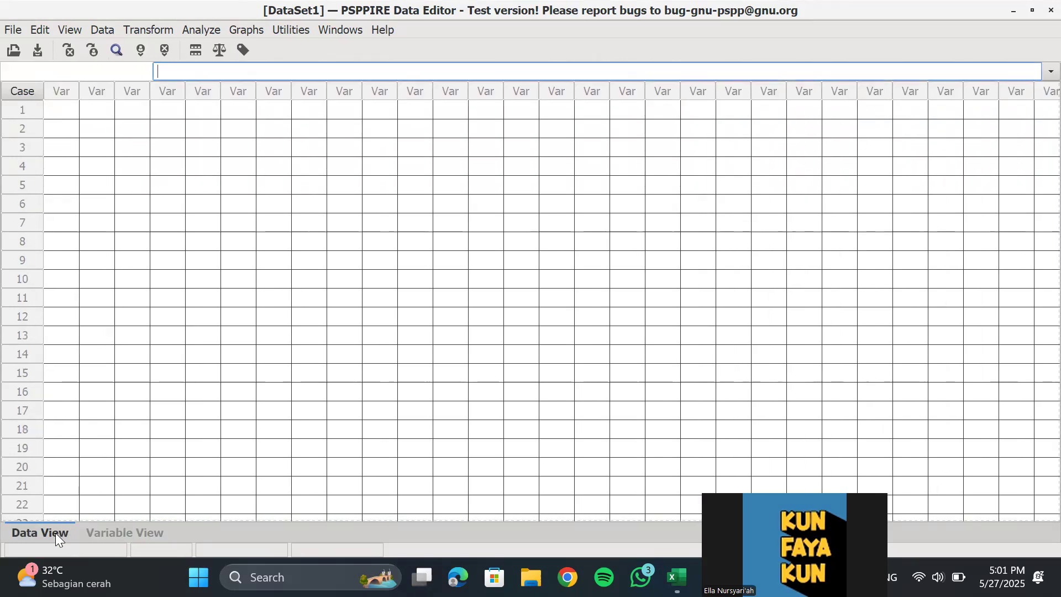
{"action": "left_click", "coordinate": [60, 118]}
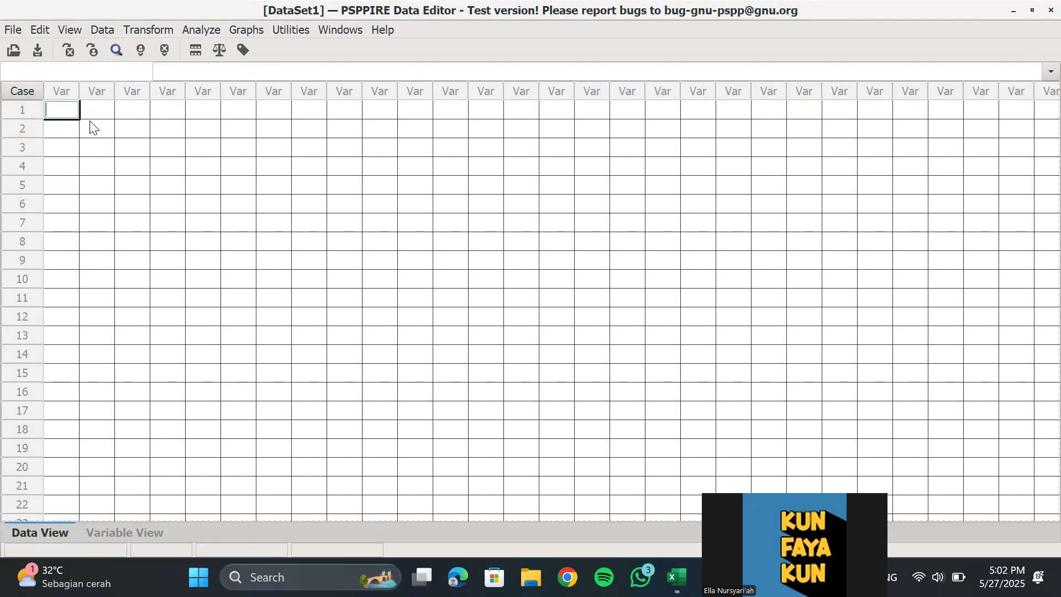
{"action": "key", "text": "ctrl+v"}
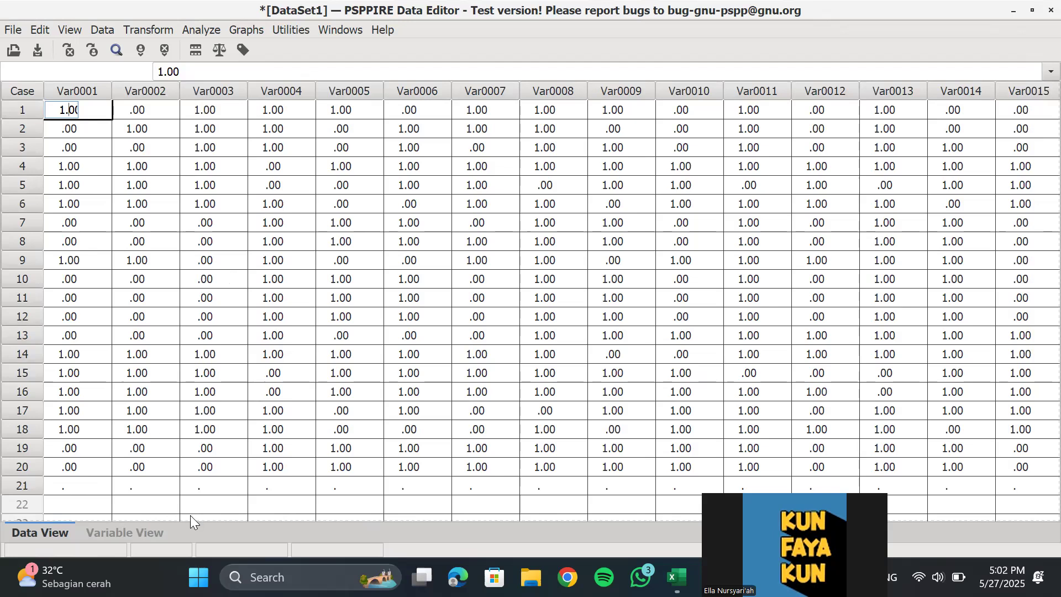
In the variable definitions, set the decimals of Var0001, Var0002 and Var0003 to 0
{"action": "left_click", "coordinate": [148, 532]}
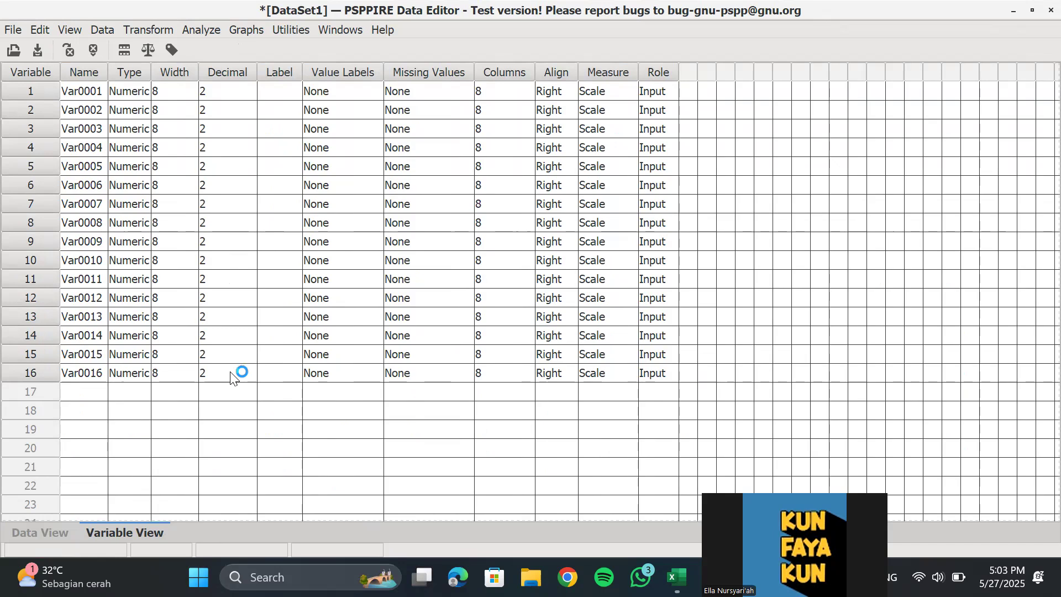
{"action": "left_click", "coordinate": [235, 93]}
{"action": "left_click", "coordinate": [265, 91]}
{"action": "left_click", "coordinate": [265, 91]}
{"action": "left_click", "coordinate": [257, 112]}
{"action": "left_click", "coordinate": [266, 110]}
{"action": "left_click", "coordinate": [266, 111]}
{"action": "left_click", "coordinate": [250, 133]}
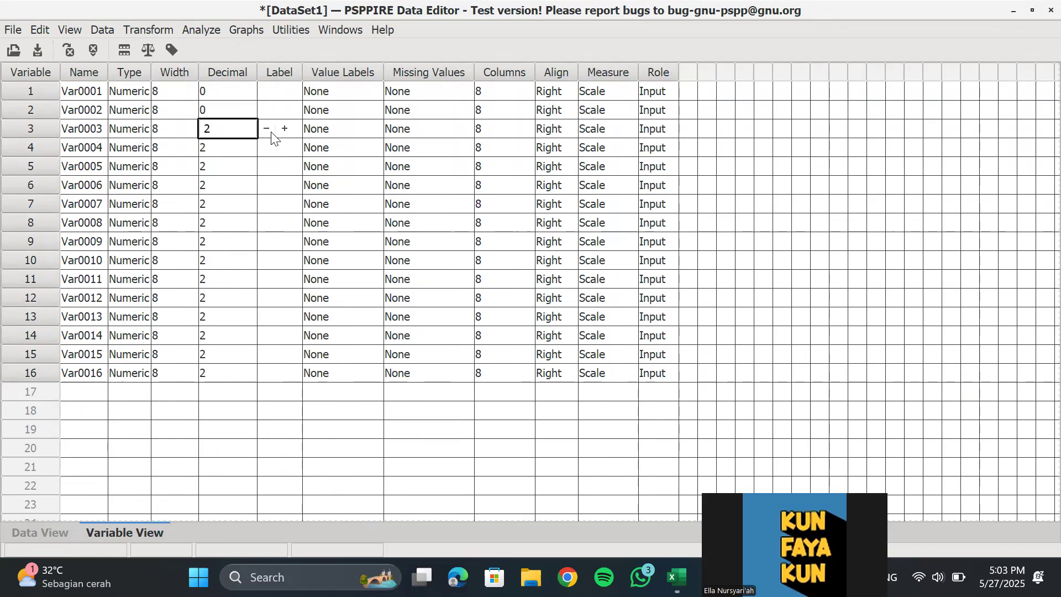
{"action": "left_click", "coordinate": [267, 129]}
{"action": "left_click", "coordinate": [266, 129]}
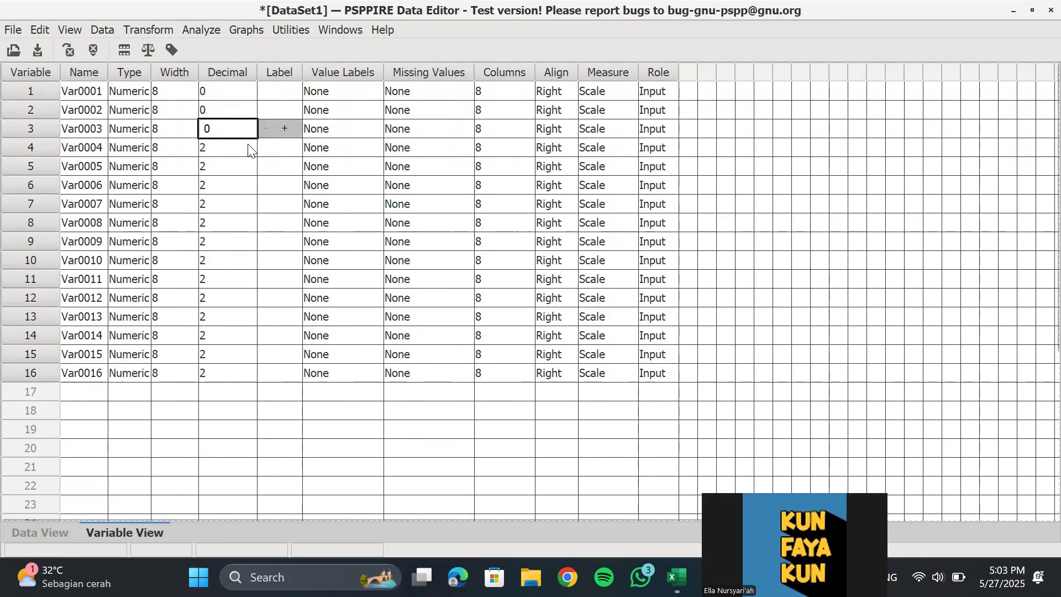
Set the decimals of Var0004 through Var0007 to 0
{"action": "left_click", "coordinate": [250, 147]}
{"action": "left_click", "coordinate": [266, 148]}
{"action": "left_click", "coordinate": [266, 148]}
{"action": "left_click", "coordinate": [248, 173]}
{"action": "left_click", "coordinate": [266, 166]}
{"action": "left_click", "coordinate": [266, 167]}
{"action": "left_click", "coordinate": [234, 185]}
{"action": "left_click", "coordinate": [267, 185]}
{"action": "left_click", "coordinate": [266, 185]}
{"action": "left_click", "coordinate": [247, 206]}
{"action": "left_click", "coordinate": [267, 204]}
{"action": "left_click", "coordinate": [267, 204]}
Set the decimals of Var0008 through Var0011 to 0
{"action": "left_click", "coordinate": [245, 225]}
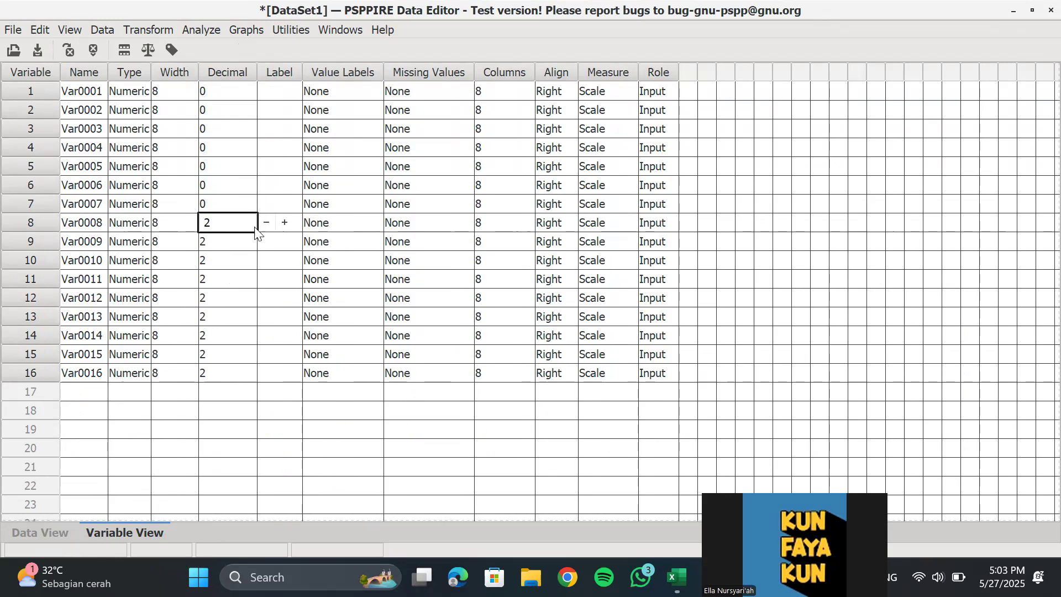
{"action": "left_click", "coordinate": [267, 223]}
{"action": "left_click", "coordinate": [267, 222]}
{"action": "left_click", "coordinate": [245, 241]}
{"action": "left_click", "coordinate": [267, 242]}
{"action": "left_click", "coordinate": [266, 241]}
{"action": "left_click", "coordinate": [235, 278]}
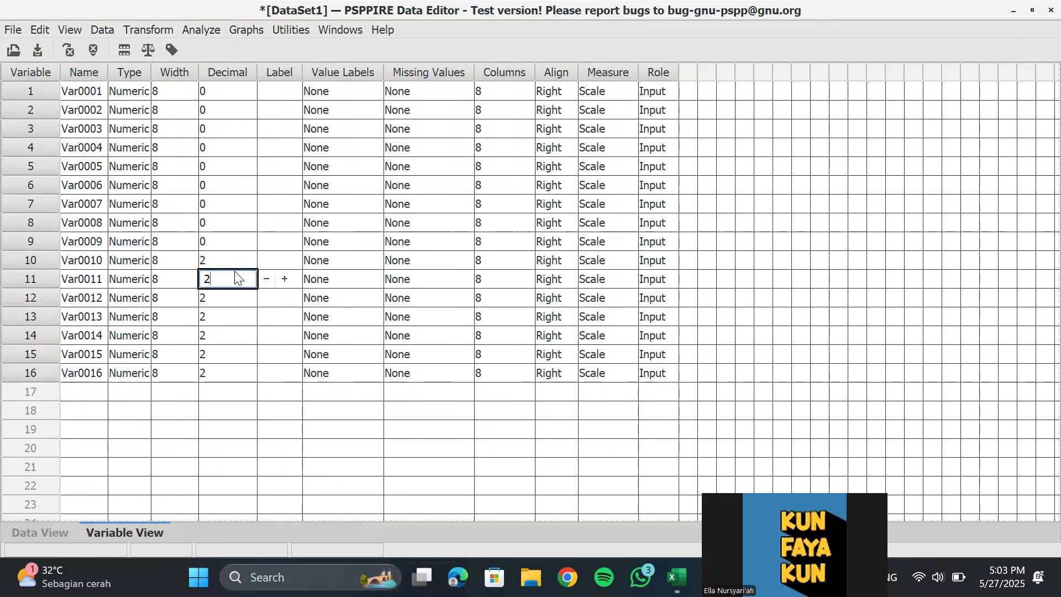
{"action": "left_click", "coordinate": [265, 279]}
{"action": "left_click", "coordinate": [264, 280]}
{"action": "left_click", "coordinate": [251, 262]}
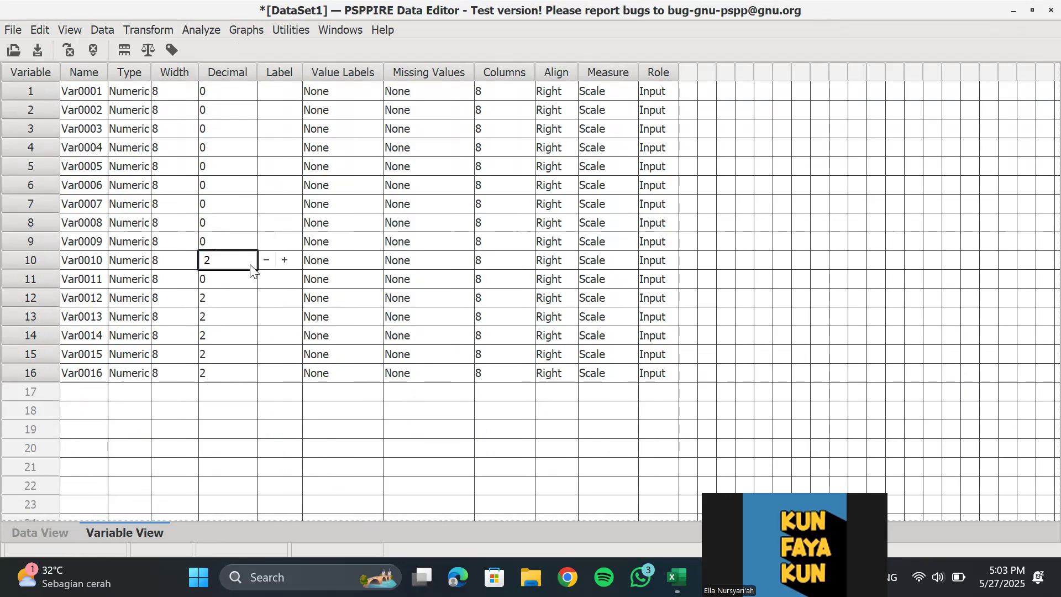
{"action": "left_click", "coordinate": [267, 260]}
{"action": "left_click", "coordinate": [266, 260]}
Set the decimals of Var0012 through Var0016 to 0
{"action": "left_click", "coordinate": [251, 298]}
{"action": "left_click", "coordinate": [266, 298]}
{"action": "left_click", "coordinate": [266, 298]}
{"action": "left_click", "coordinate": [247, 318]}
{"action": "left_click", "coordinate": [266, 316]}
{"action": "left_click", "coordinate": [267, 316]}
{"action": "left_click", "coordinate": [243, 336]}
{"action": "left_click", "coordinate": [266, 335]}
{"action": "left_click", "coordinate": [267, 334]}
{"action": "left_click", "coordinate": [252, 352]}
{"action": "left_click", "coordinate": [266, 354]}
{"action": "left_click", "coordinate": [266, 354]}
{"action": "left_click", "coordinate": [243, 374]}
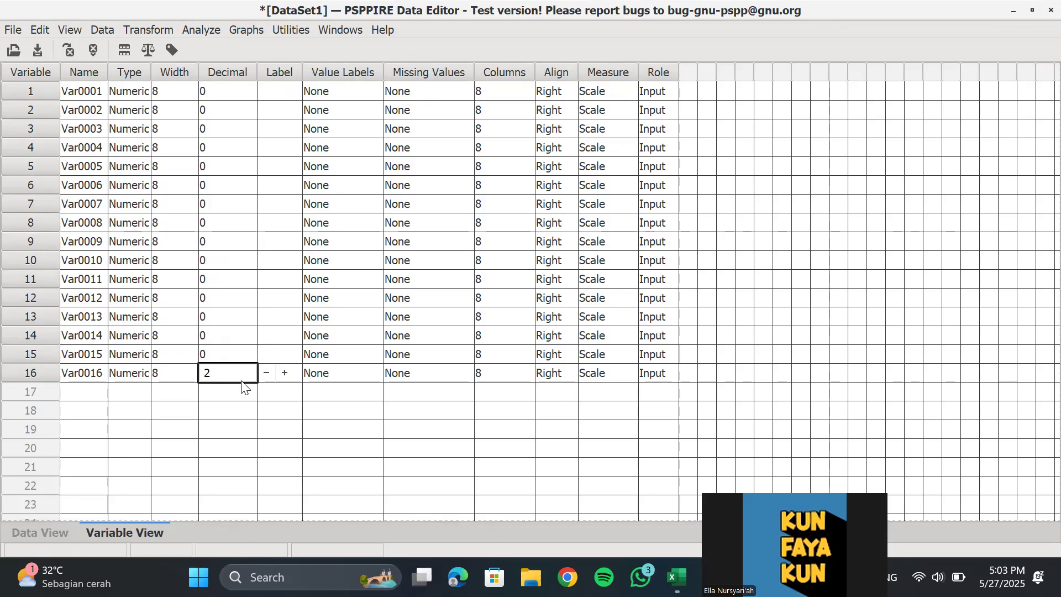
{"action": "left_click", "coordinate": [266, 373]}
{"action": "left_click", "coordinate": [267, 375]}
Rename the variable Var0016 as TOTAL
{"action": "left_click", "coordinate": [95, 377]}
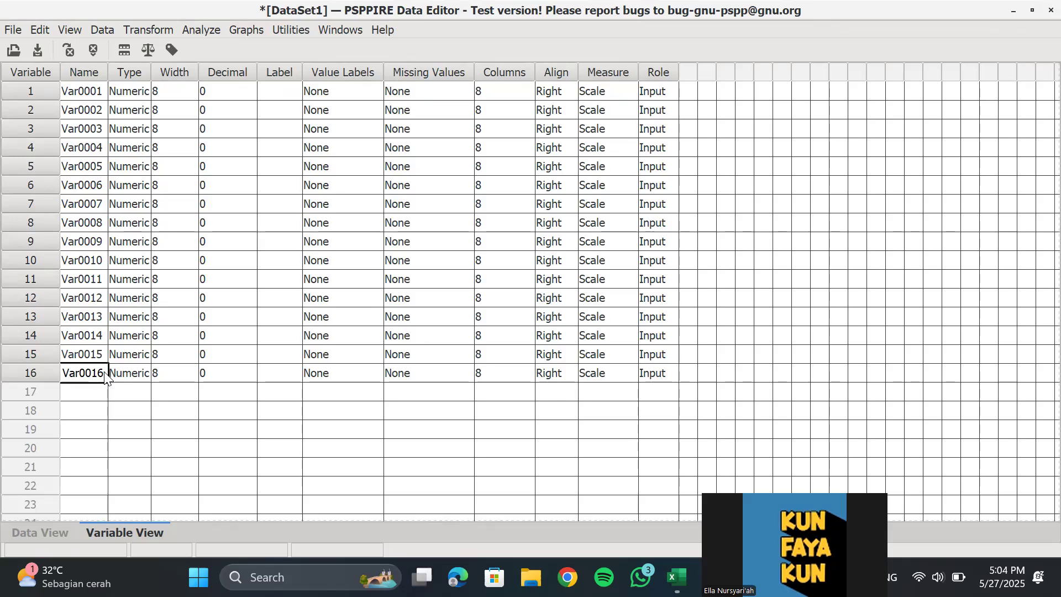
{"action": "left_click", "coordinate": [104, 372]}
{"action": "key", "text": "BackSpace"}
{"action": "key", "text": "BackSpace"}
{"action": "key", "text": "BackSpace"}
{"action": "key", "text": "BackSpace"}
{"action": "key", "text": "BackSpace"}
{"action": "key", "text": "BackSpace"}
{"action": "key", "text": "BackSpace"}
{"action": "type", "text": "TOTAL"}
{"action": "key", "text": "Return"}
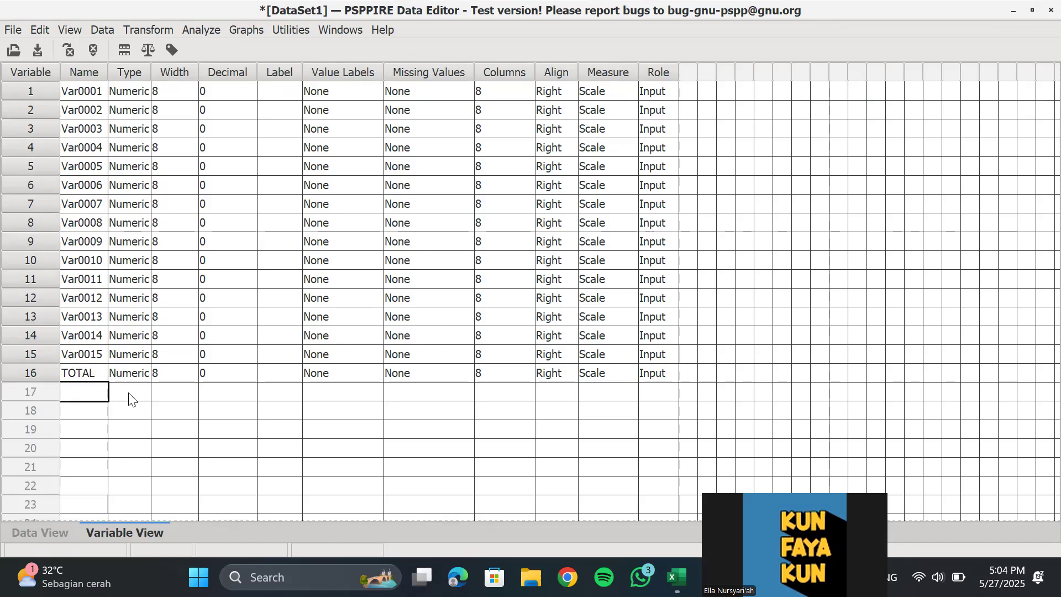
Run a two-tailed bivariate correlation on all variables, Var0001 through Var0015 and TOTAL
{"action": "left_click", "coordinate": [203, 29]}
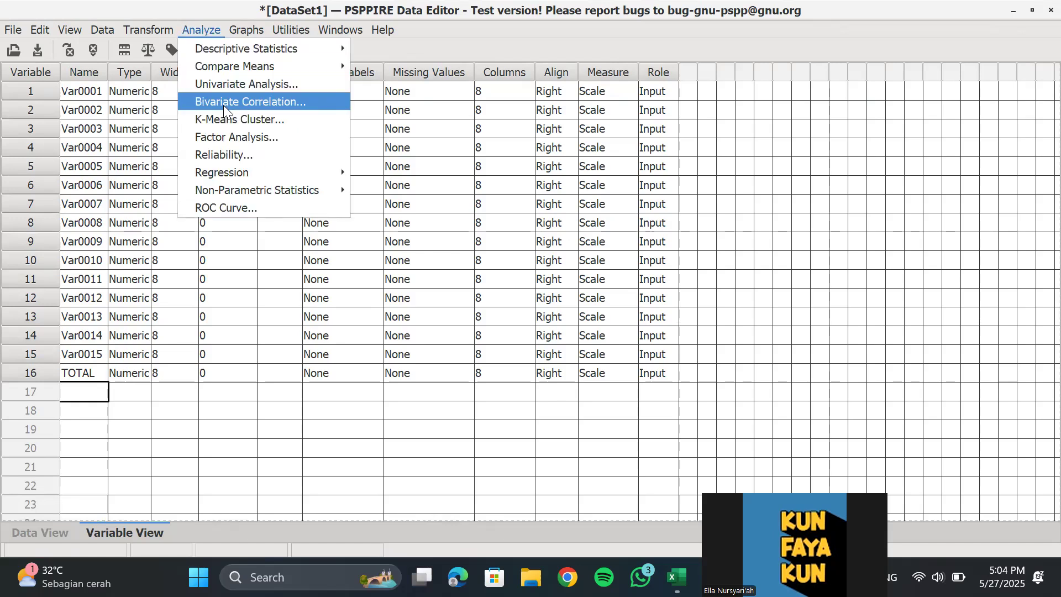
{"action": "left_click", "coordinate": [246, 101]}
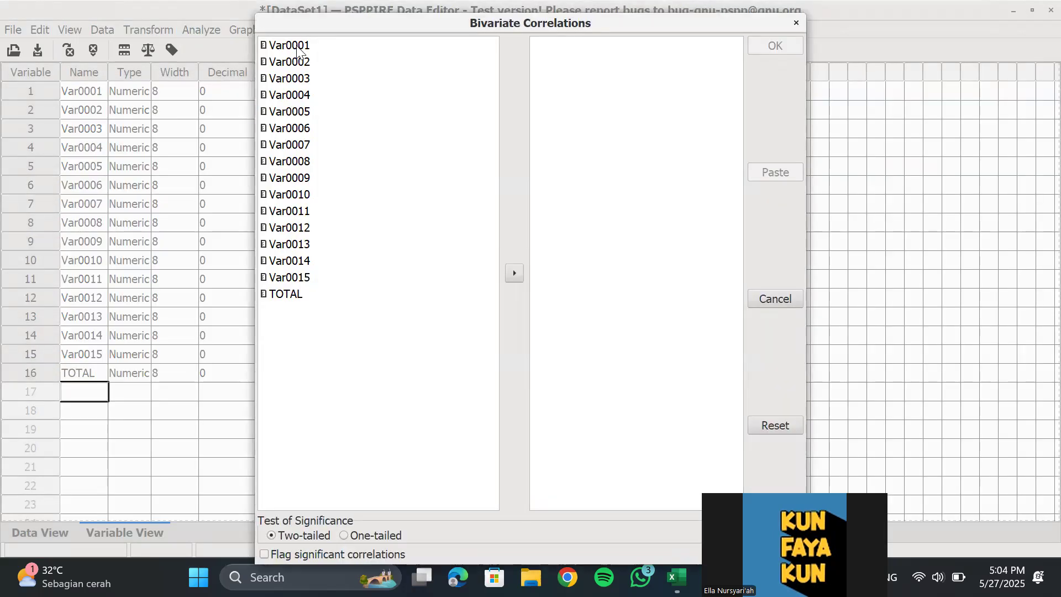
{"action": "left_click", "coordinate": [297, 48]}
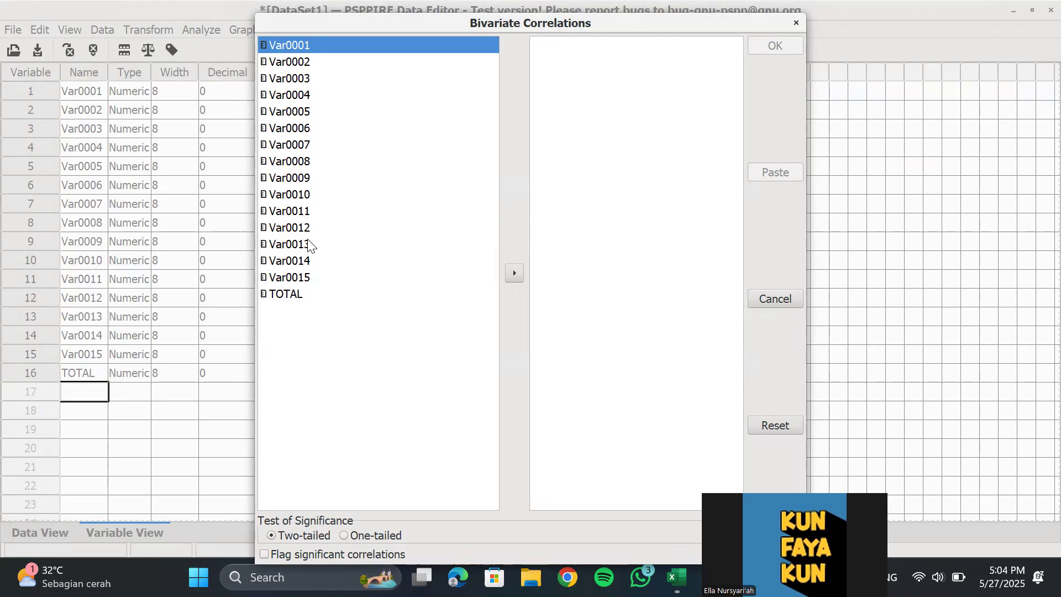
{"action": "key", "text": "ctrl+a"}
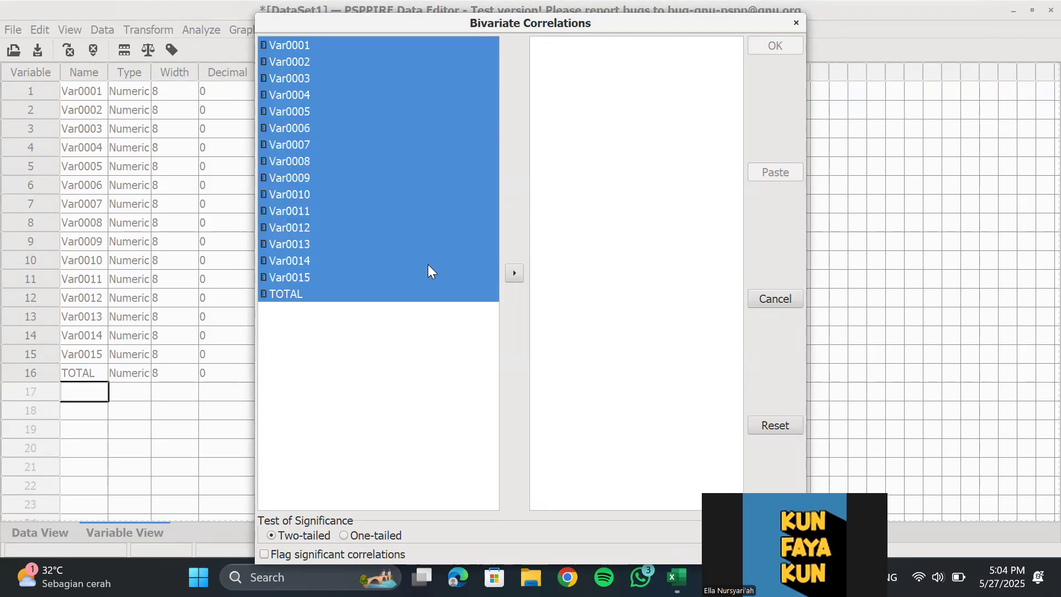
{"action": "left_click", "coordinate": [515, 271]}
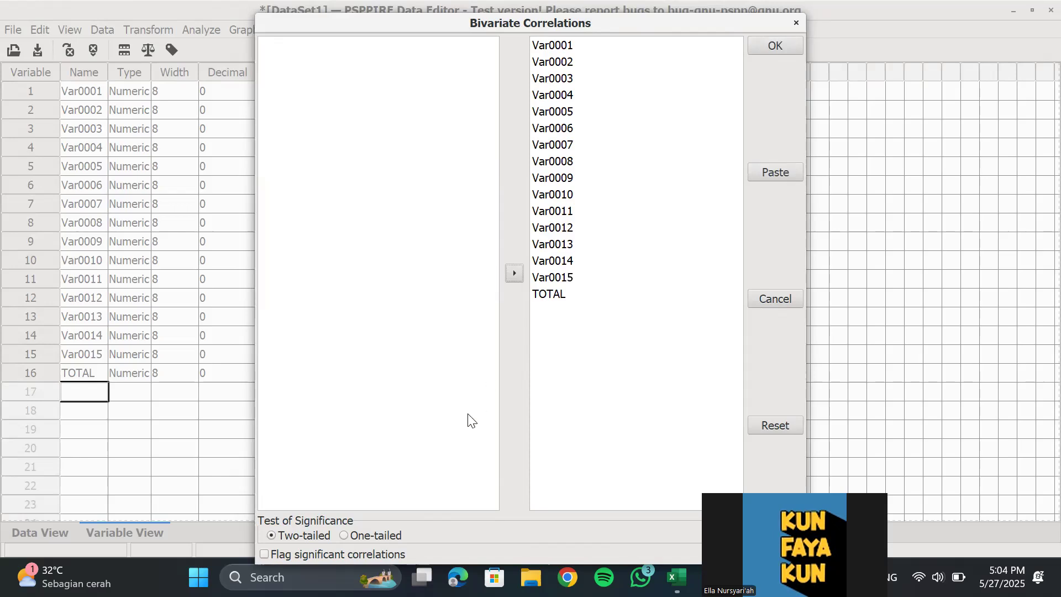
{"action": "left_click", "coordinate": [789, 45]}
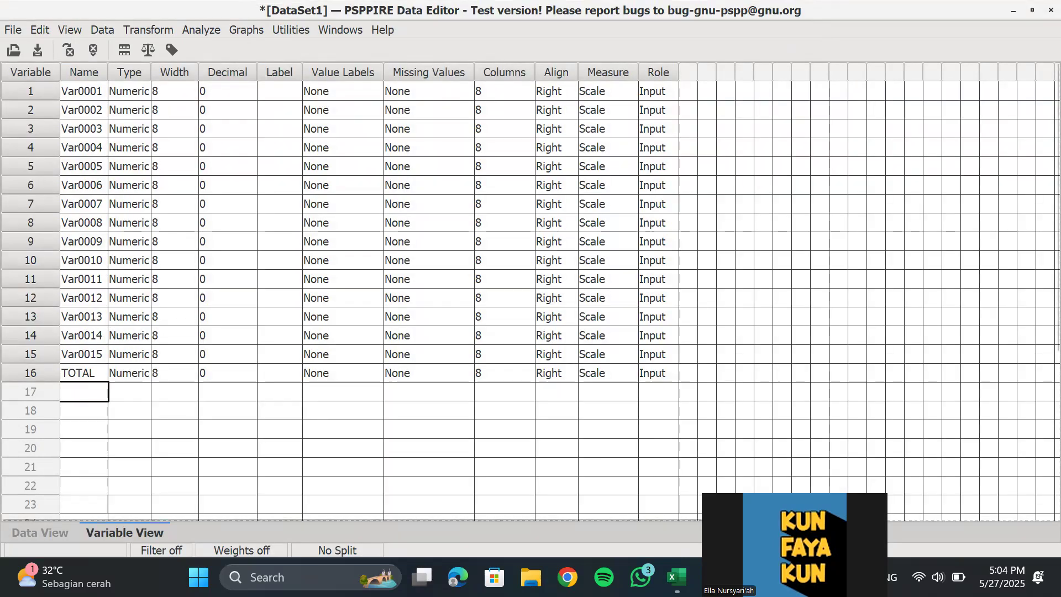
Open the PSPPIRE output window and examine each item's Pearson correlation and significance against TOTAL throughout the correlation table
{"action": "mouse_move", "coordinate": [750, 577]}
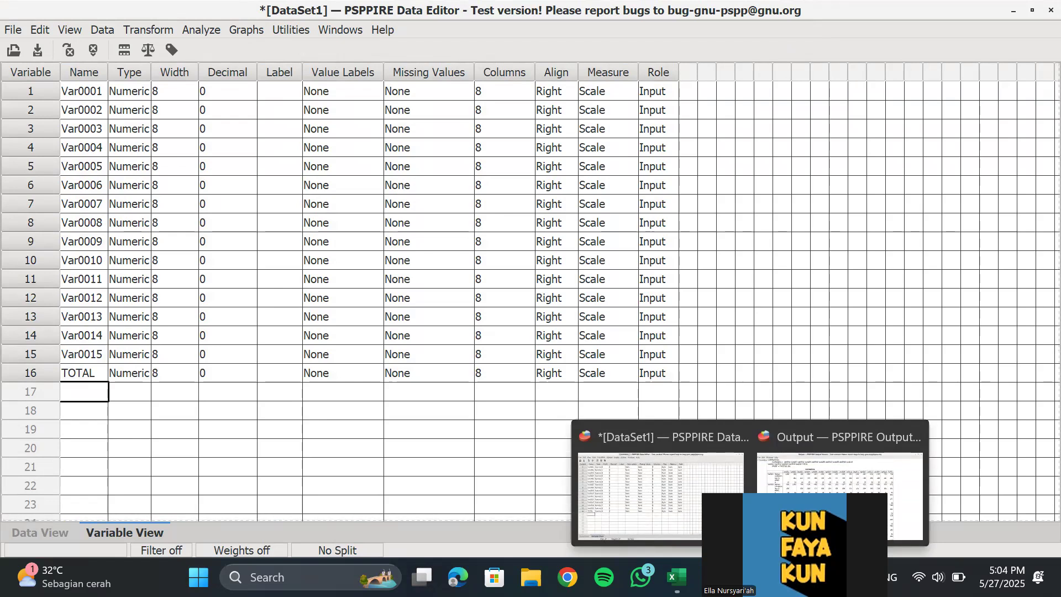
{"action": "left_click", "coordinate": [804, 511]}
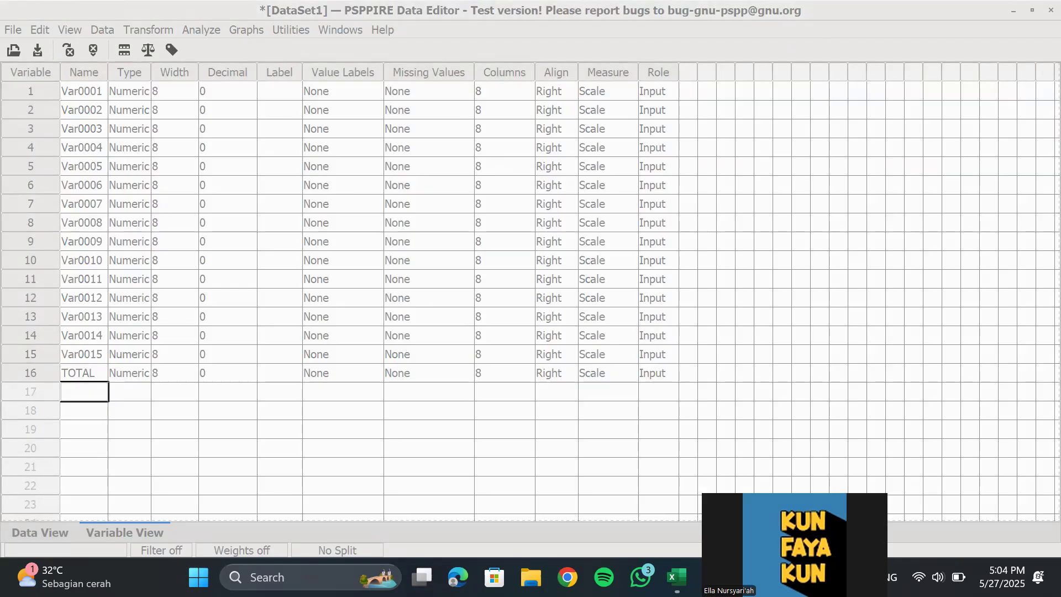
{"action": "mouse_move", "coordinate": [750, 577]}
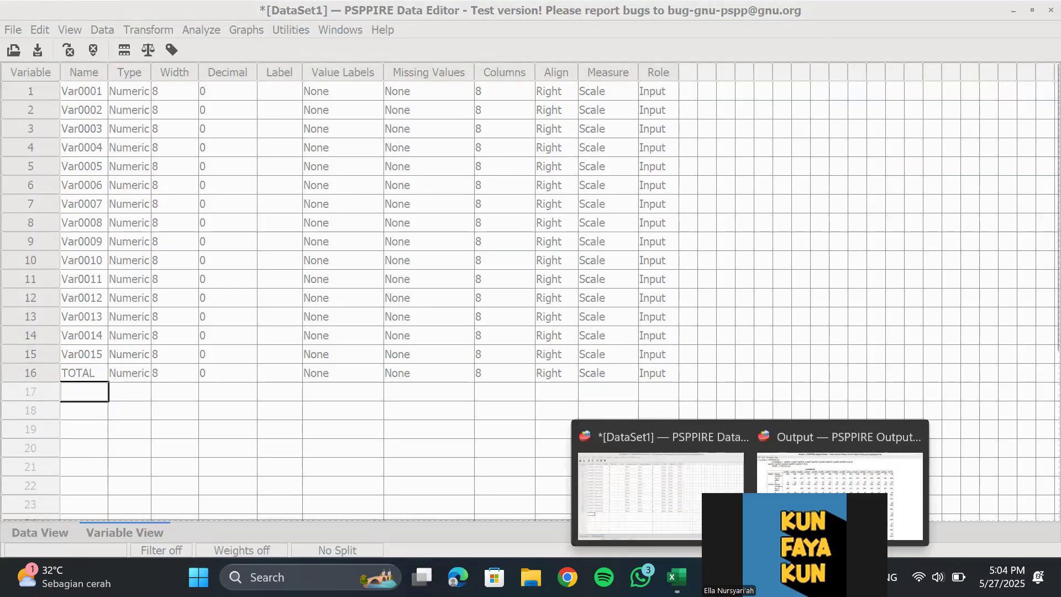
{"action": "left_click", "coordinate": [804, 514]}
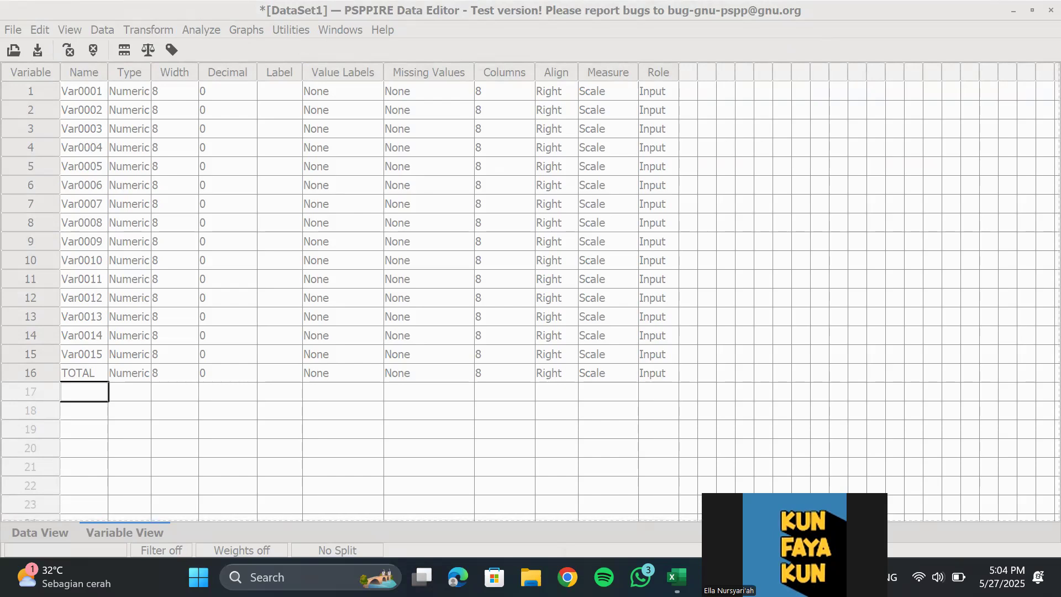
{"action": "left_click", "coordinate": [804, 514]}
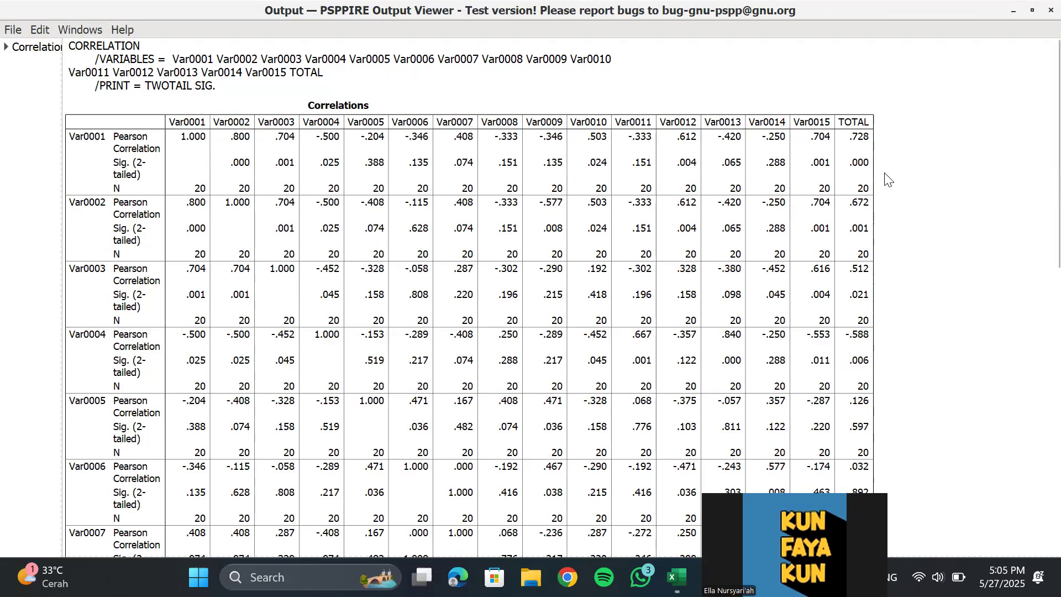
{"action": "scroll", "coordinate": [887, 177], "scroll_direction": "down", "scroll_amount": 5}
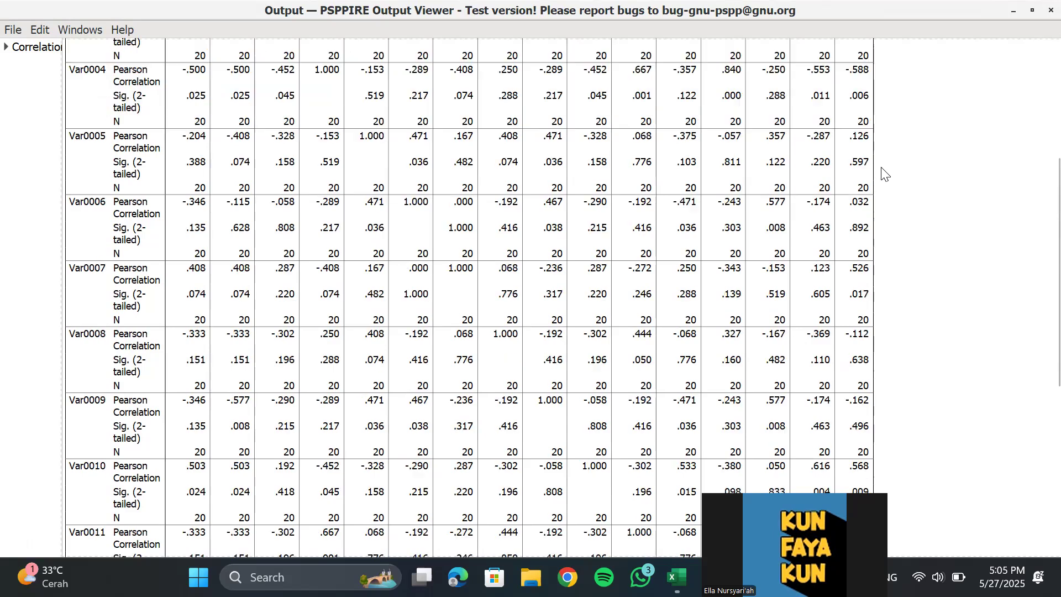
{"action": "scroll", "coordinate": [885, 174], "scroll_direction": "up", "scroll_amount": 2}
{"action": "scroll", "coordinate": [886, 174], "scroll_direction": "up", "scroll_amount": 4}
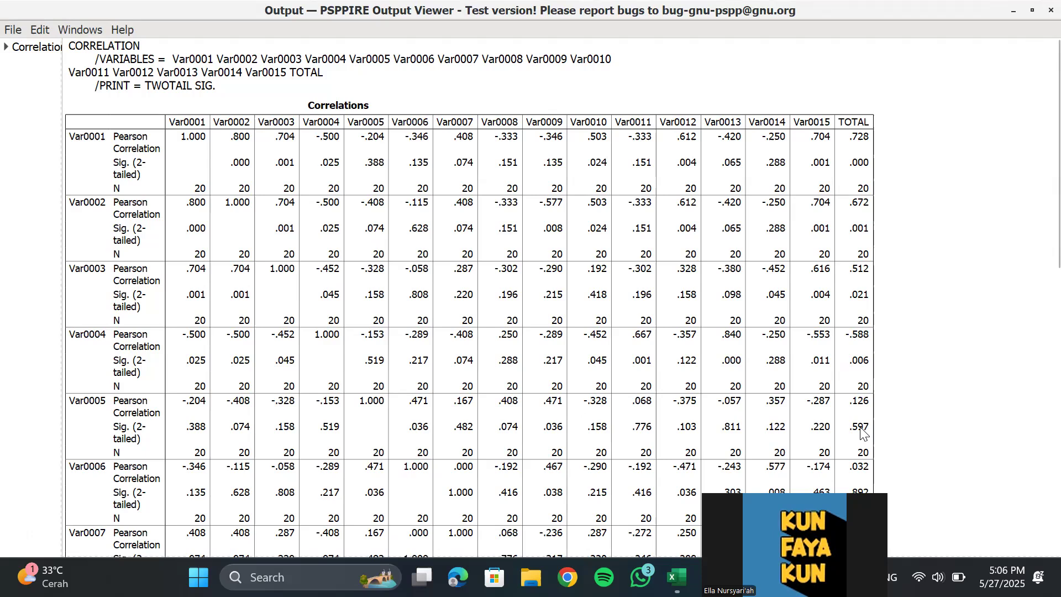
{"action": "scroll", "coordinate": [862, 448], "scroll_direction": "down", "scroll_amount": 5}
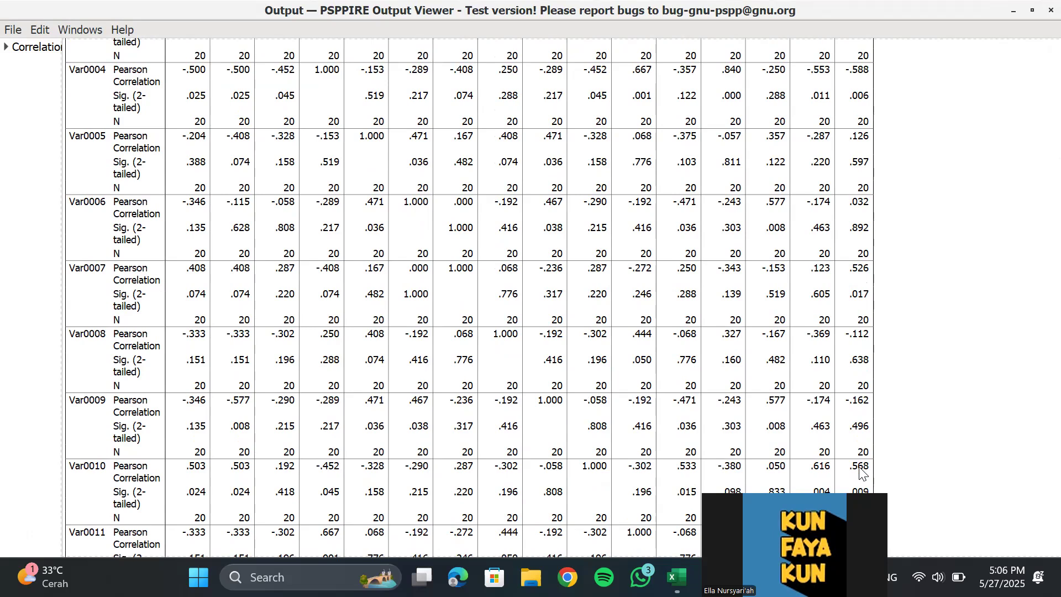
{"action": "scroll", "coordinate": [876, 476], "scroll_direction": "down", "scroll_amount": 5}
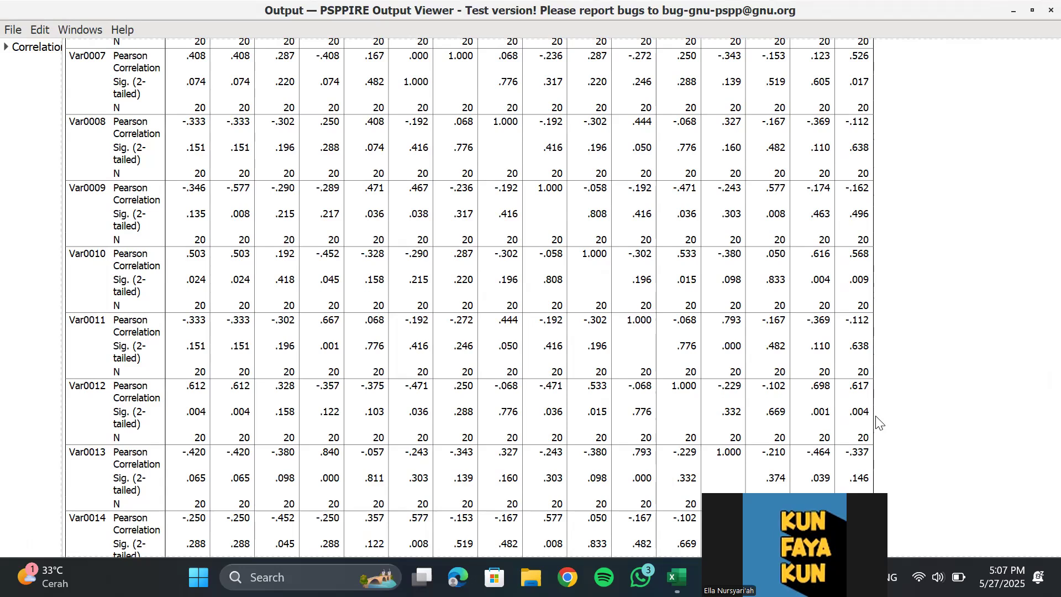
{"action": "scroll", "coordinate": [878, 422], "scroll_direction": "down", "scroll_amount": 3}
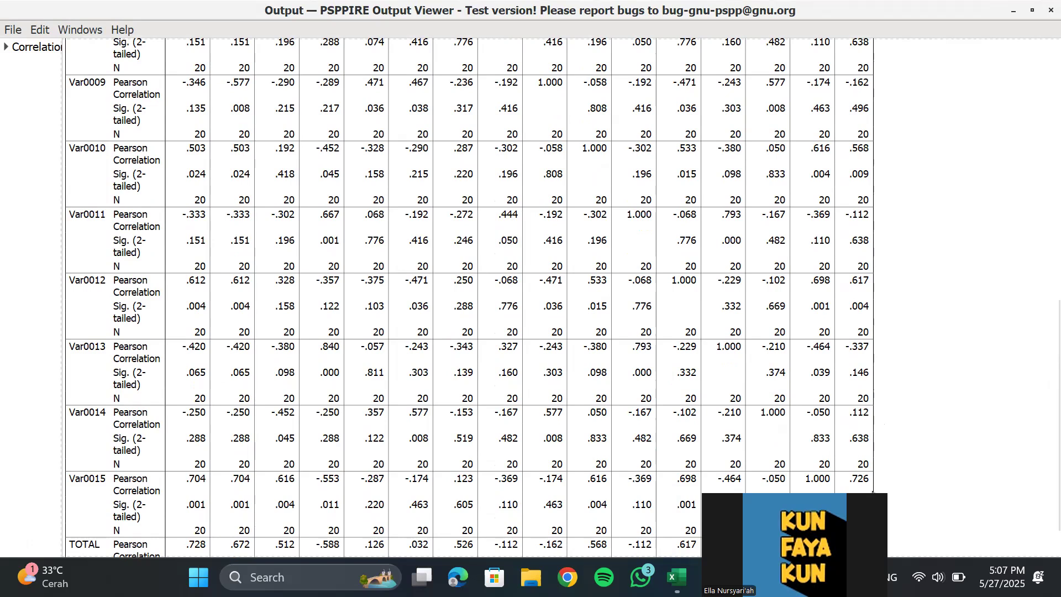
{"action": "scroll", "coordinate": [913, 511], "scroll_direction": "down", "scroll_amount": 2}
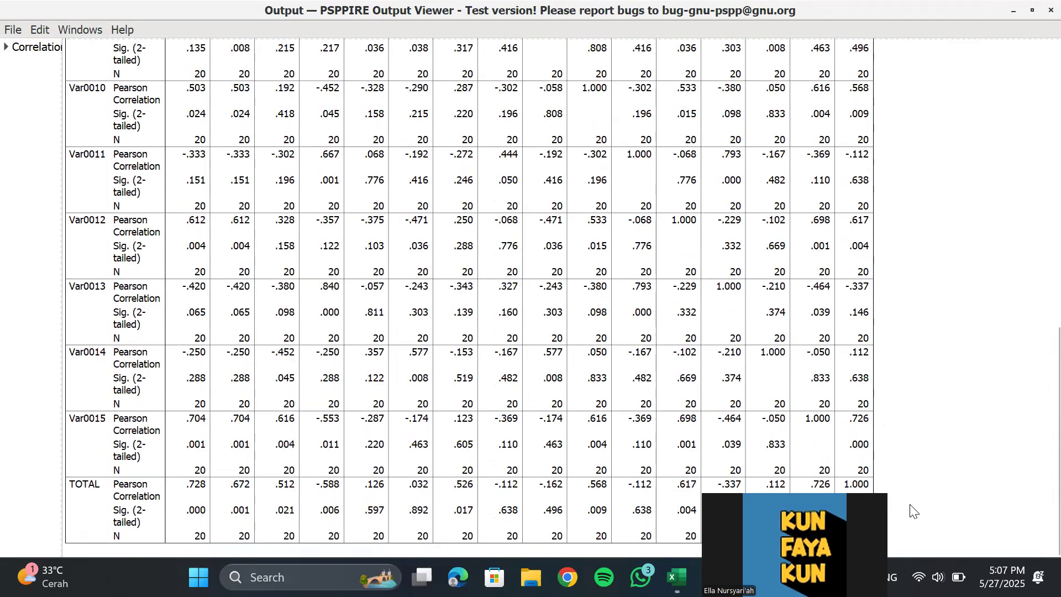